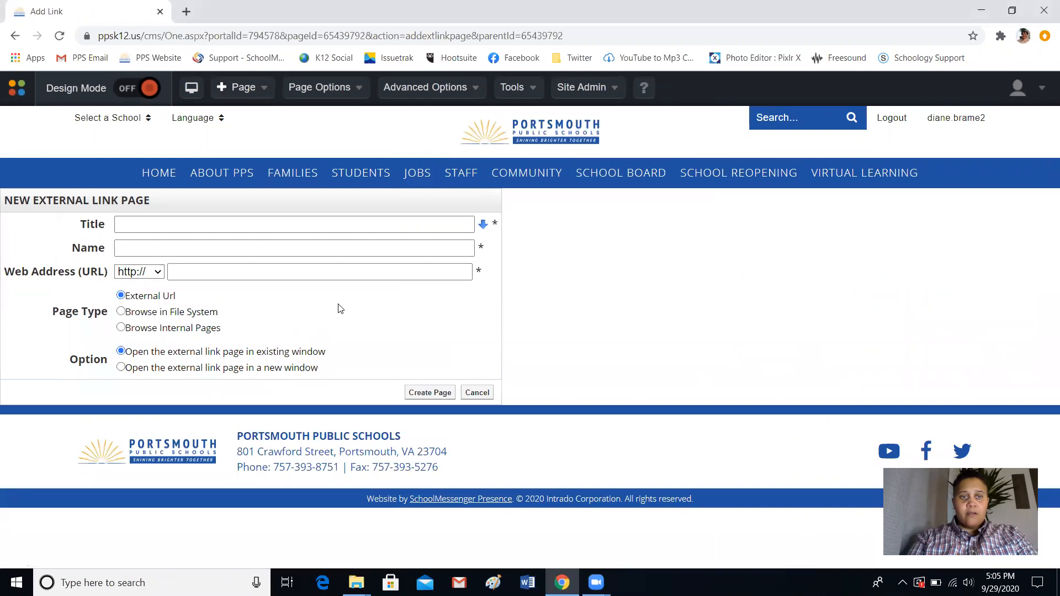
Step: Title the new external link page "Test for Video" and generate its name from the title
left_click(202, 225)
left_click(56, 229)
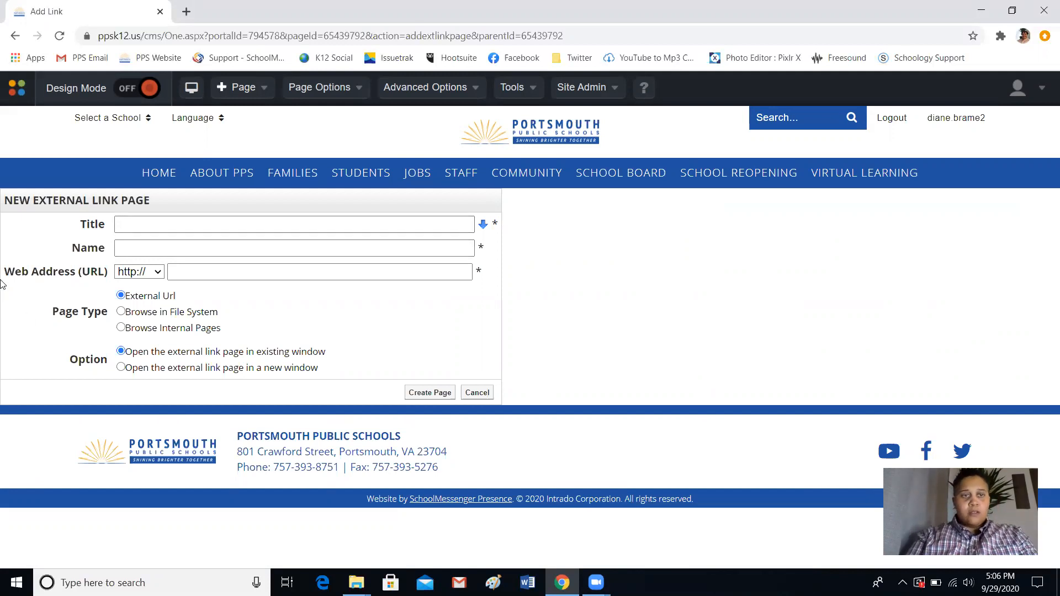
left_click(148, 222)
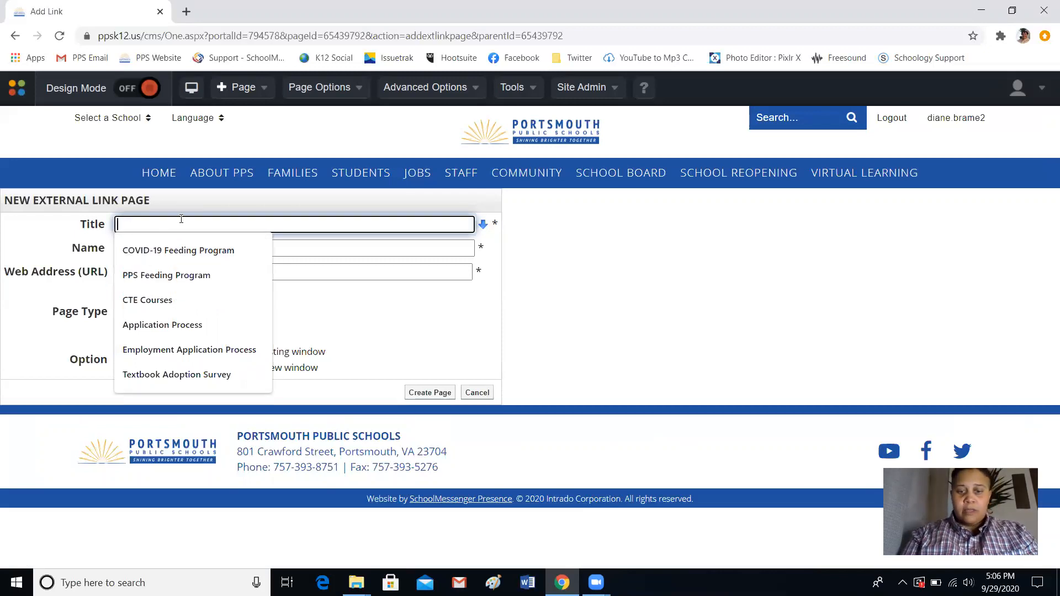
type("Te")
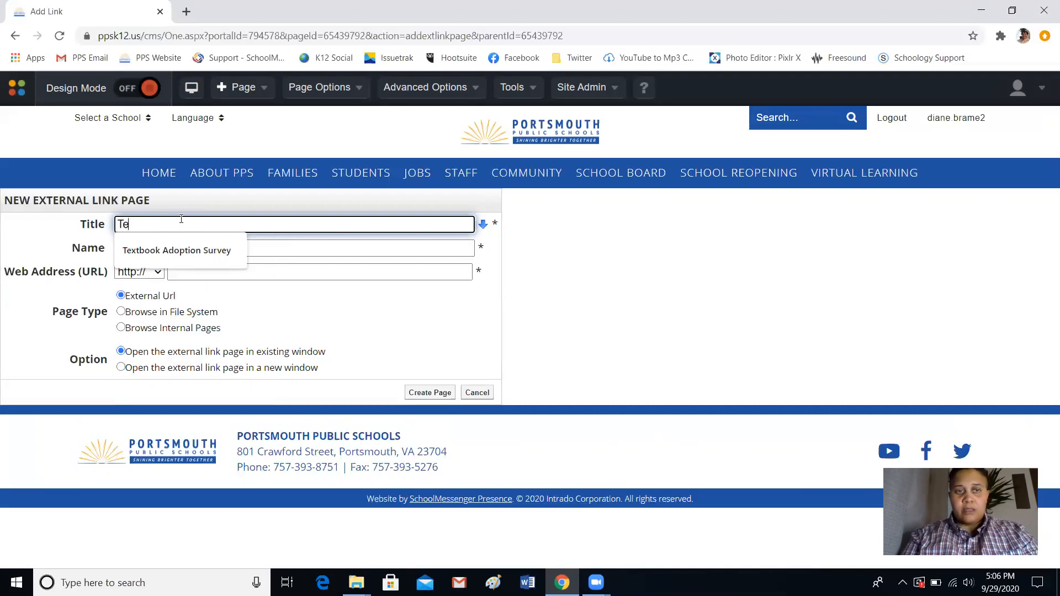
type("st for V")
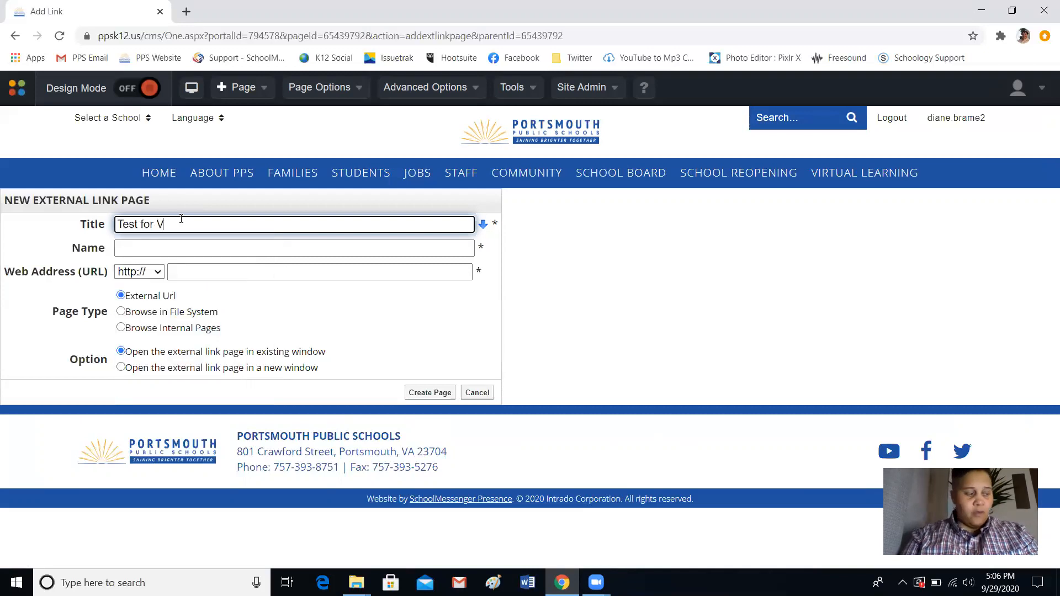
type("ideo")
left_click(127, 248)
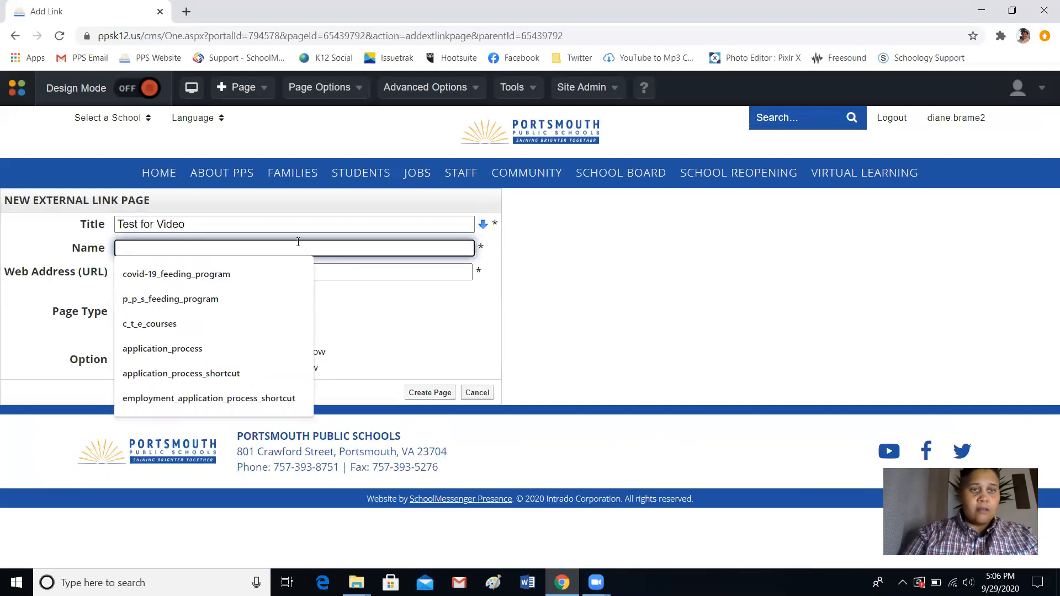
left_click(484, 229)
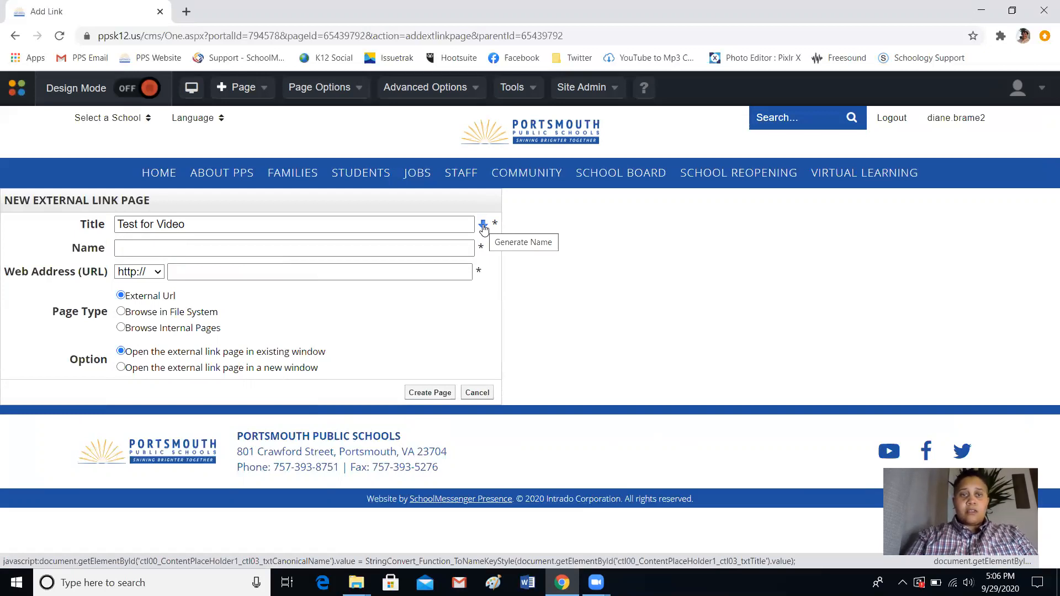
left_click(483, 226)
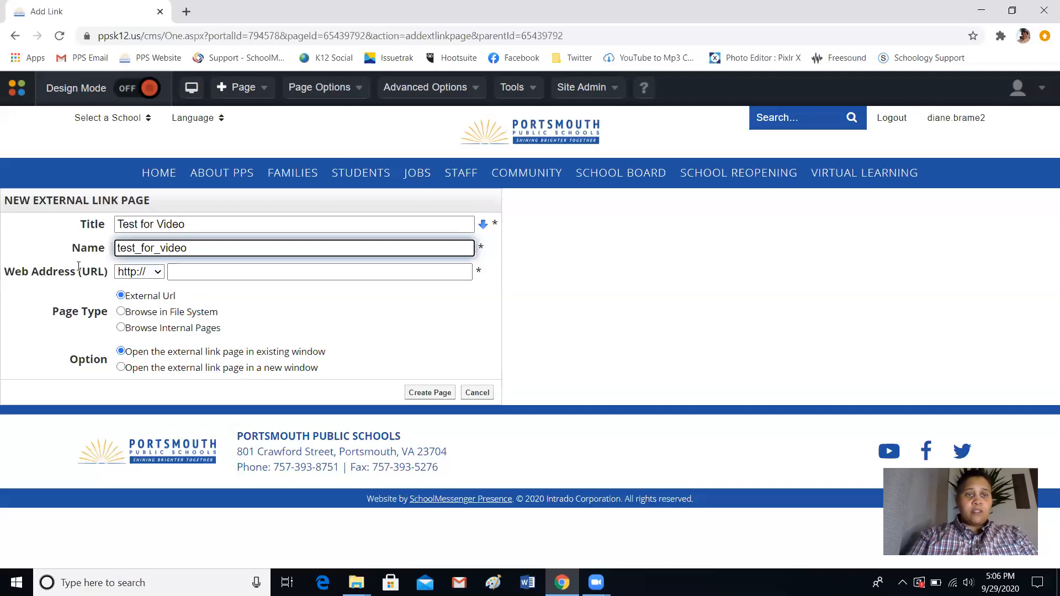
left_click(175, 271)
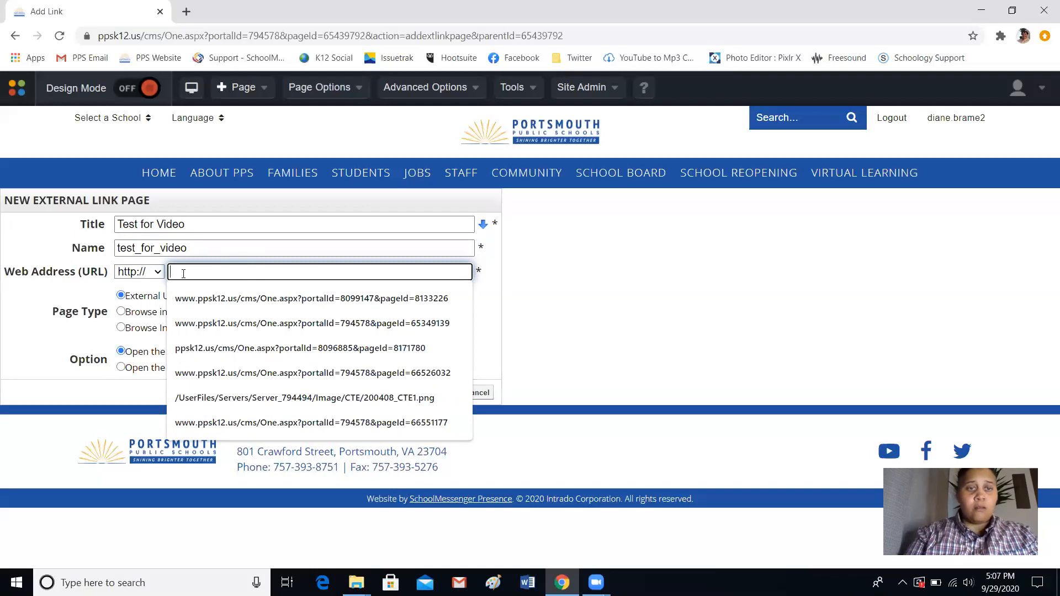
left_click(239, 373)
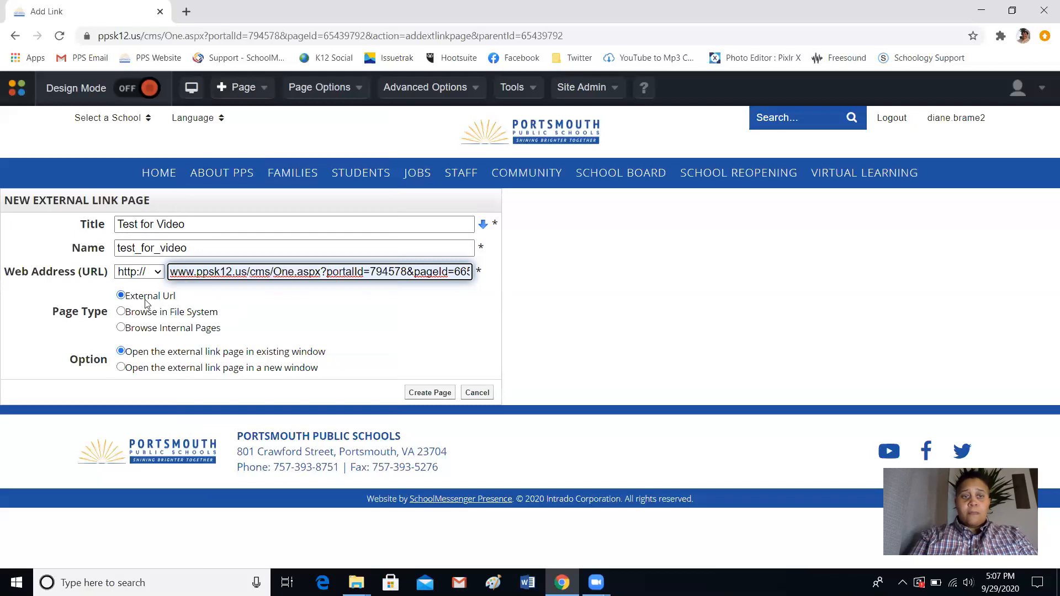
left_click(120, 368)
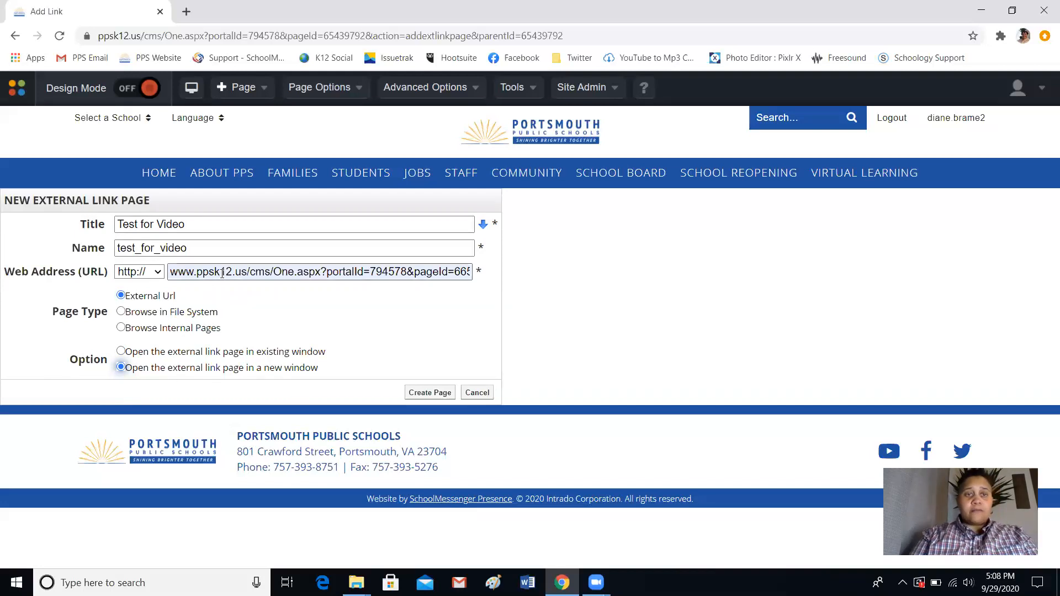
Step: Switch the page type to Browse in File System and open the Coronavirus folder under File
left_click(120, 313)
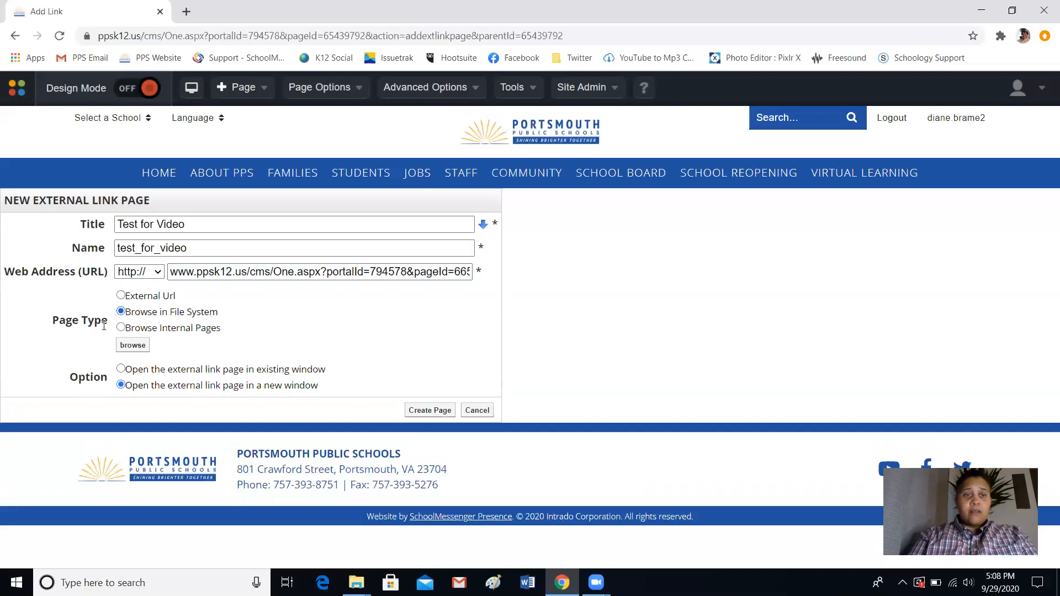
left_click(132, 347)
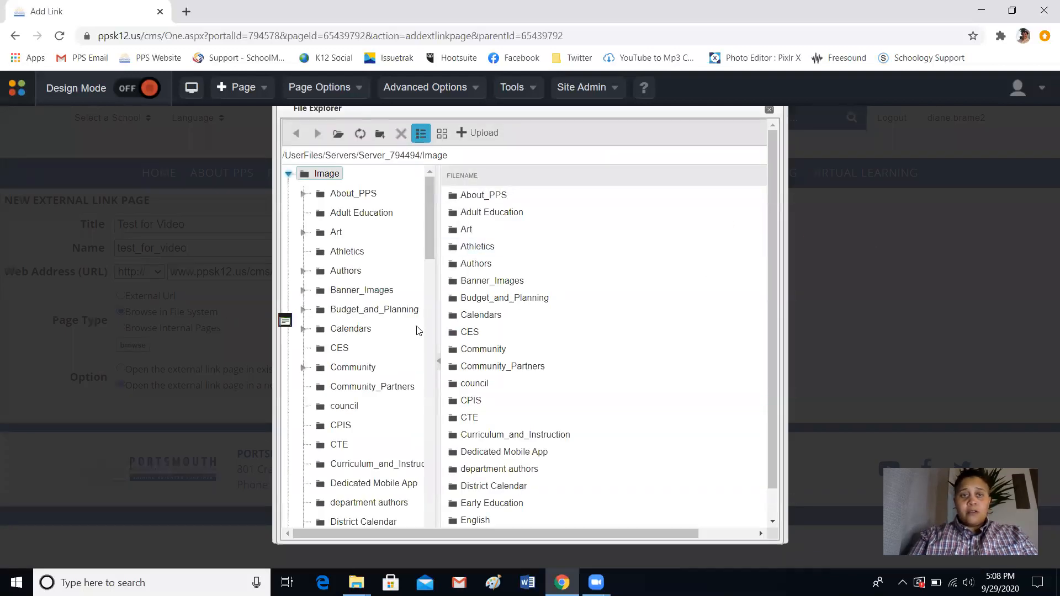
left_click(288, 174)
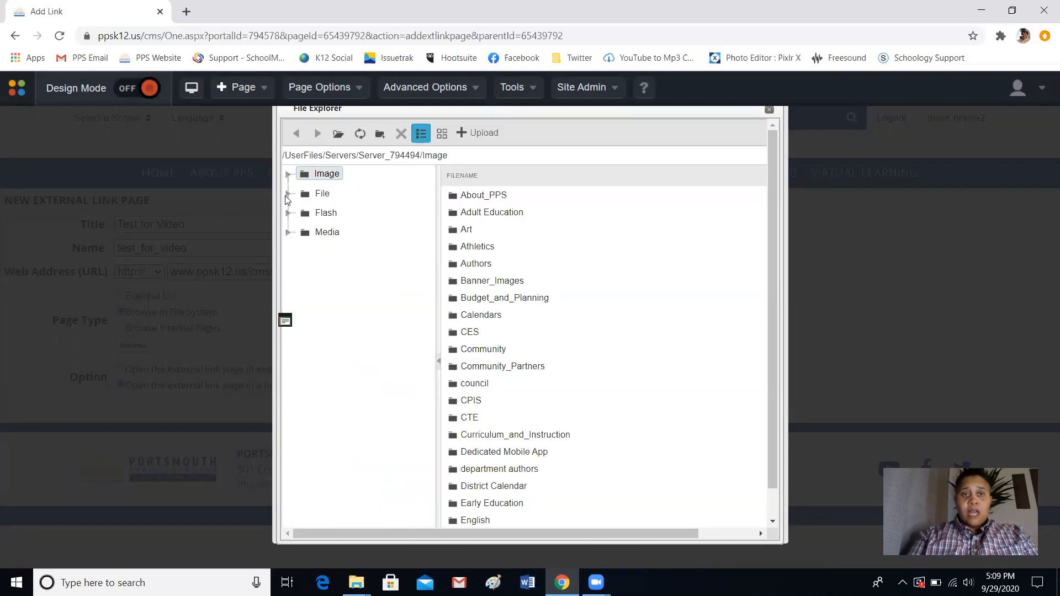
left_click(287, 193)
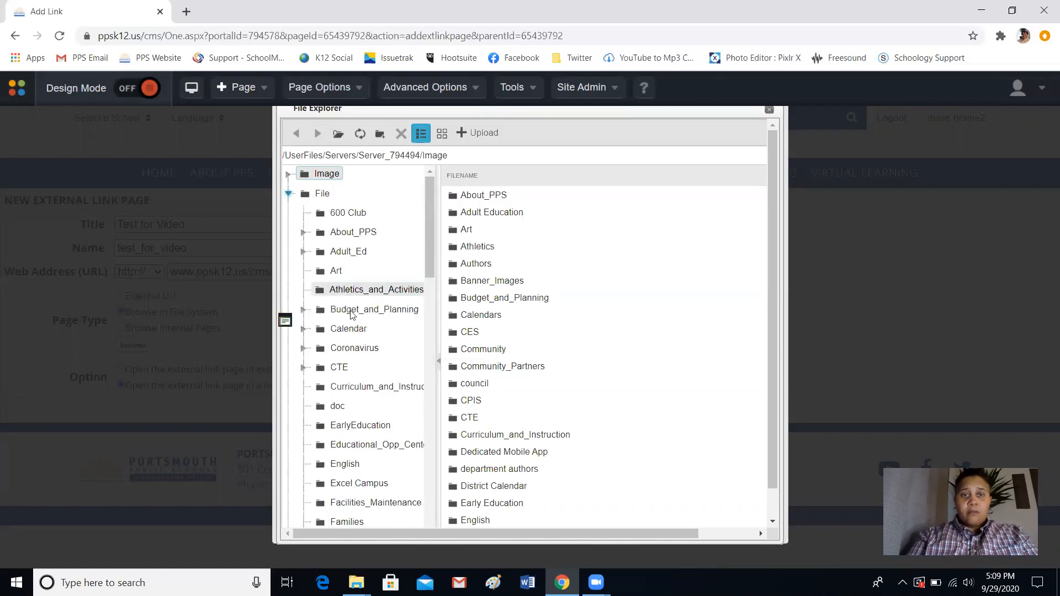
left_click(343, 349)
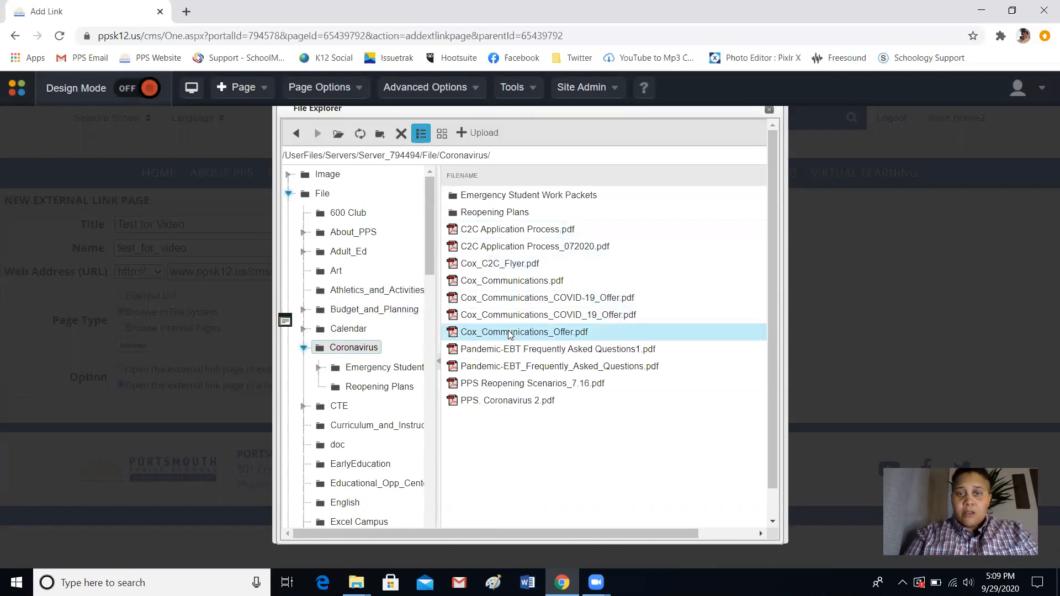
Step: Choose Cox_Communications_Offer.pdf from the Coronavirus folder as the link's web address
scroll(508, 335, "down", 1)
left_click(512, 310)
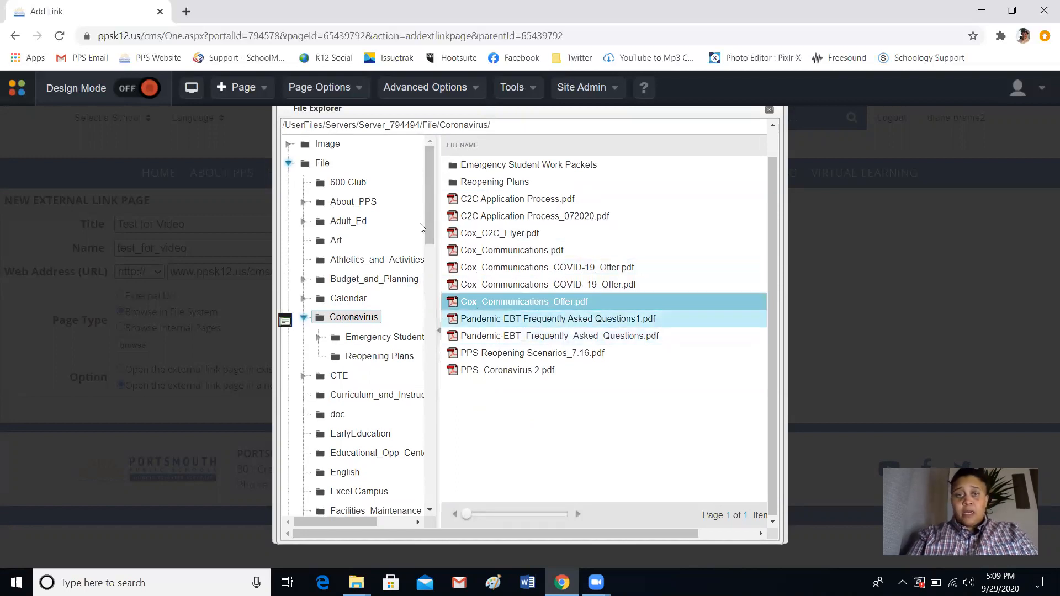
scroll(431, 243, "down", 3)
scroll(431, 243, "up", 3)
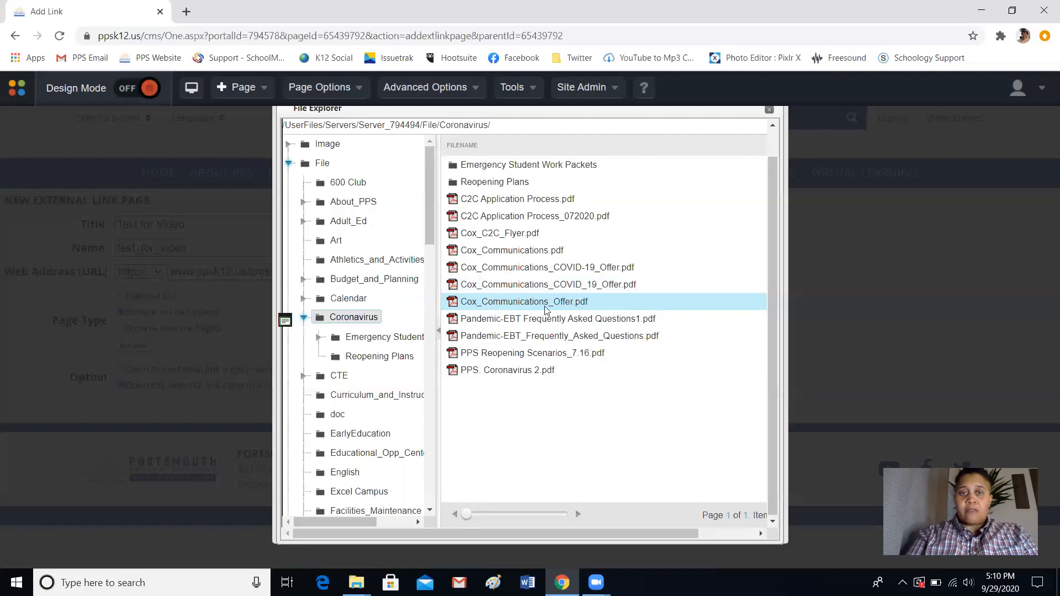
left_click(590, 308)
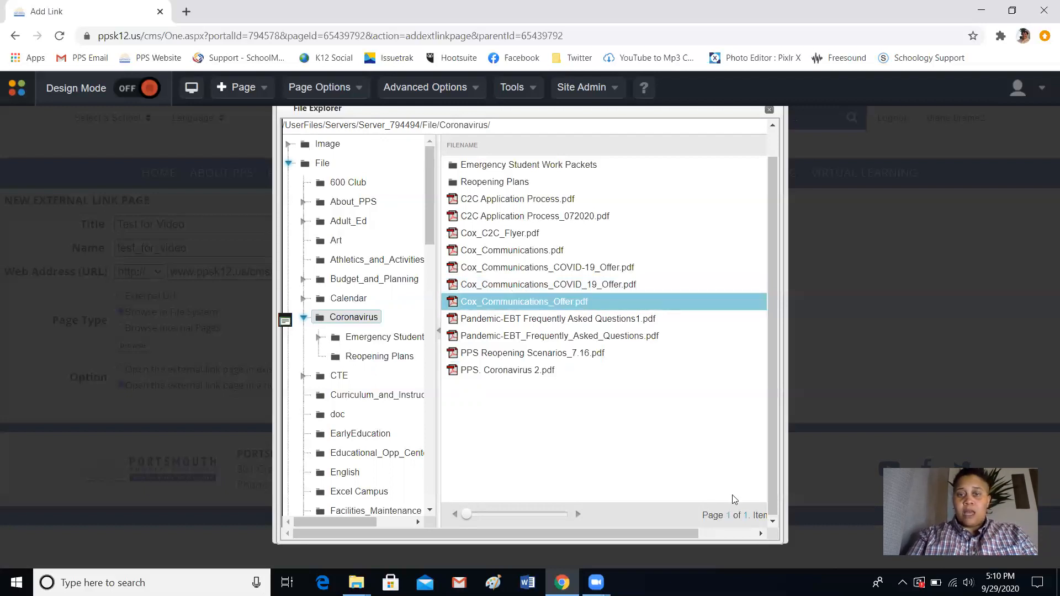
double_click(555, 303)
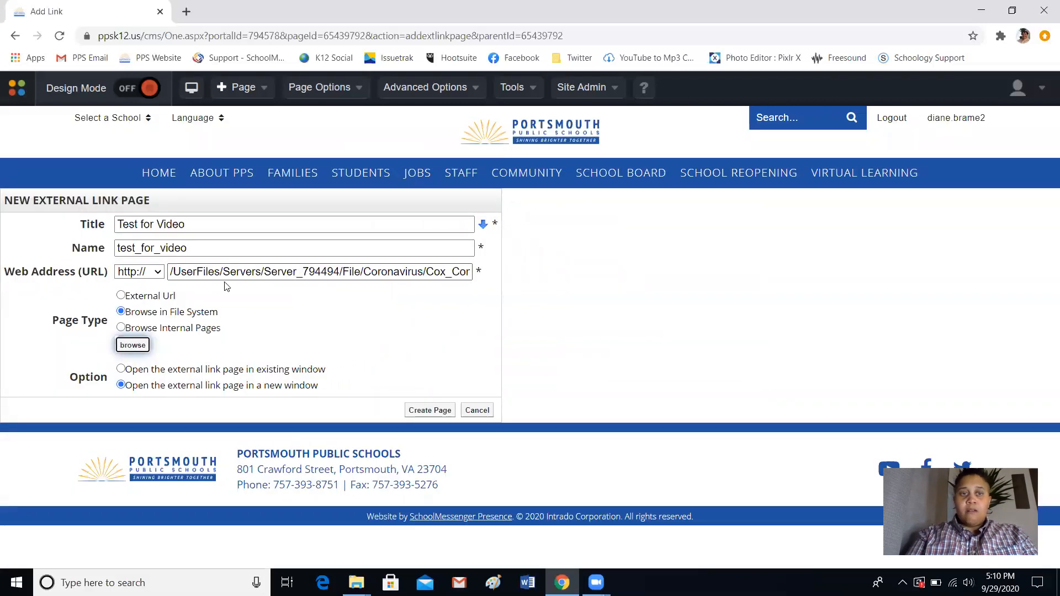
Step: Examine the full file path in the web address, from its folder portion to the file name
left_click(169, 272)
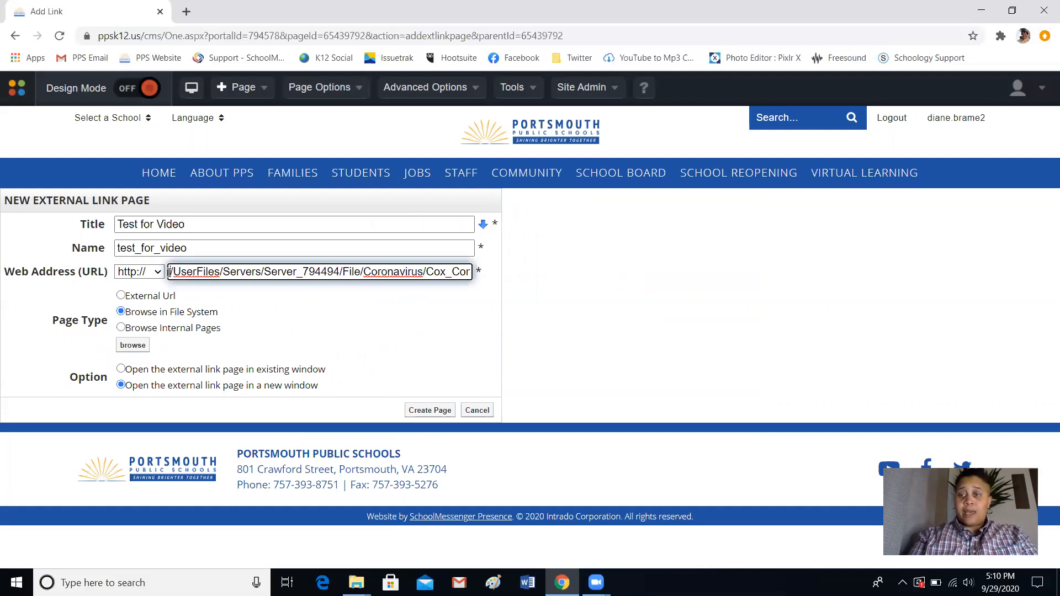
left_click_drag(169, 272, 478, 265)
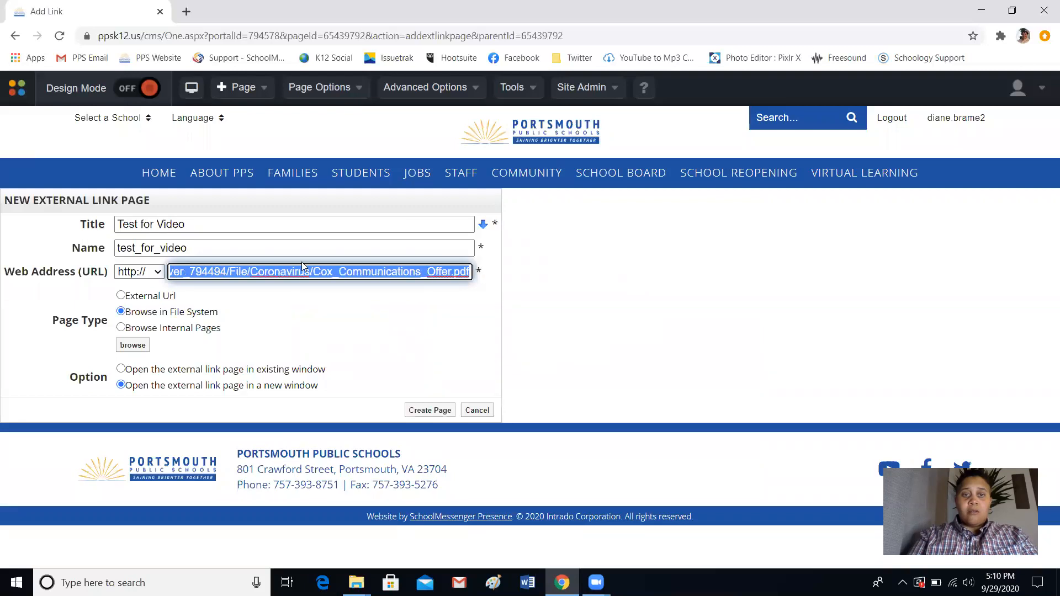
left_click(271, 270)
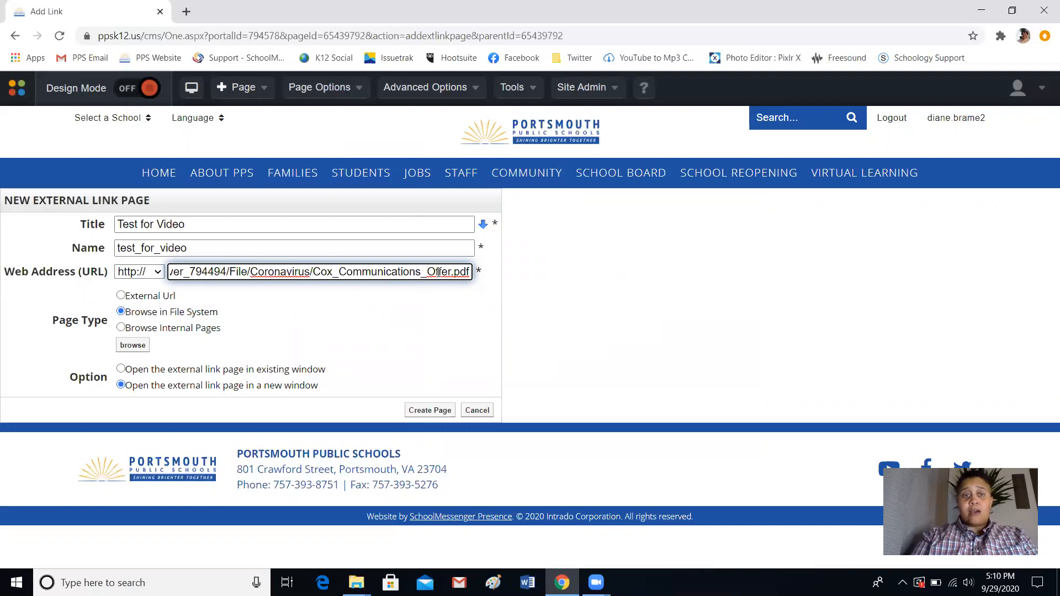
left_click_drag(312, 272, 153, 282)
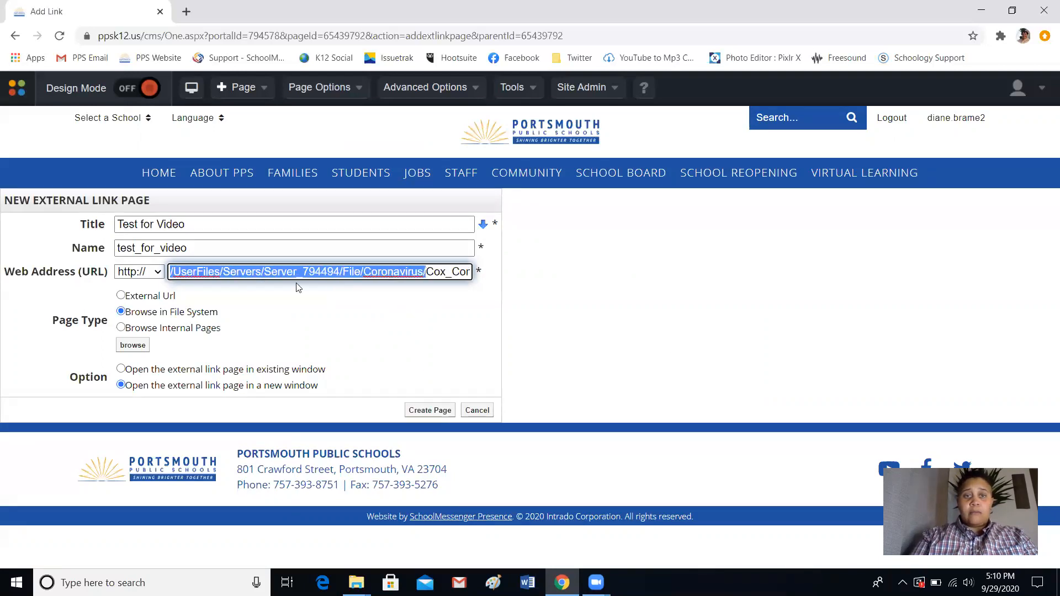
left_click(298, 287)
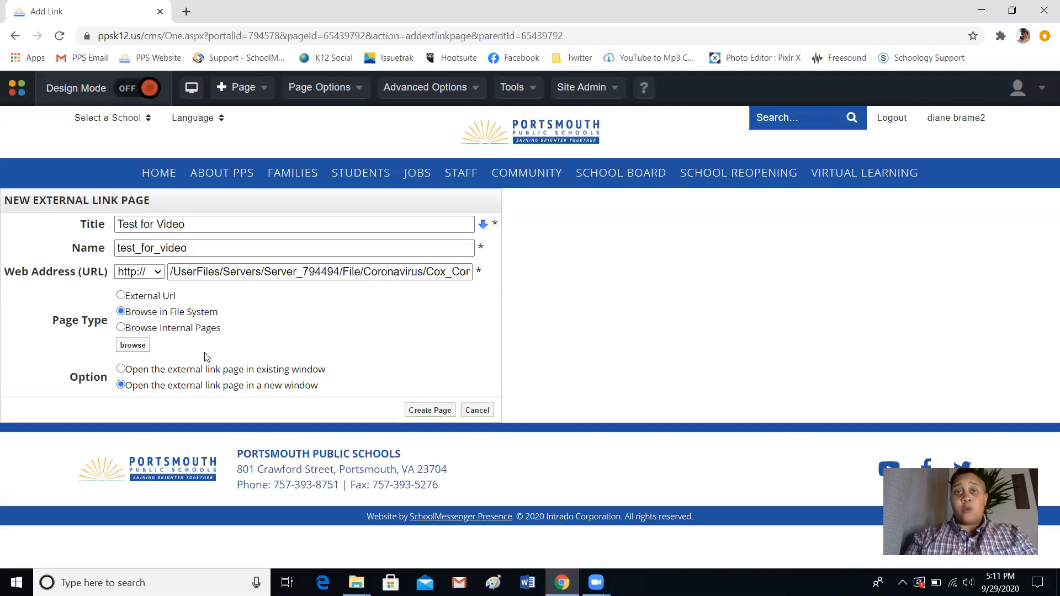
Step: Set the page type to Browse in File System and create the external link page
left_click(164, 300)
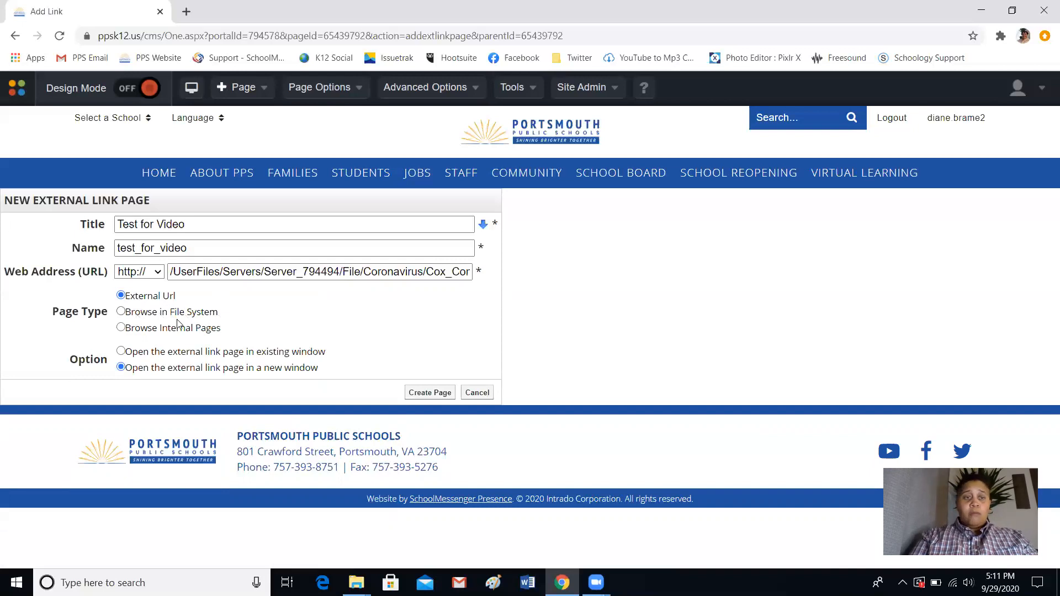
left_click(140, 316)
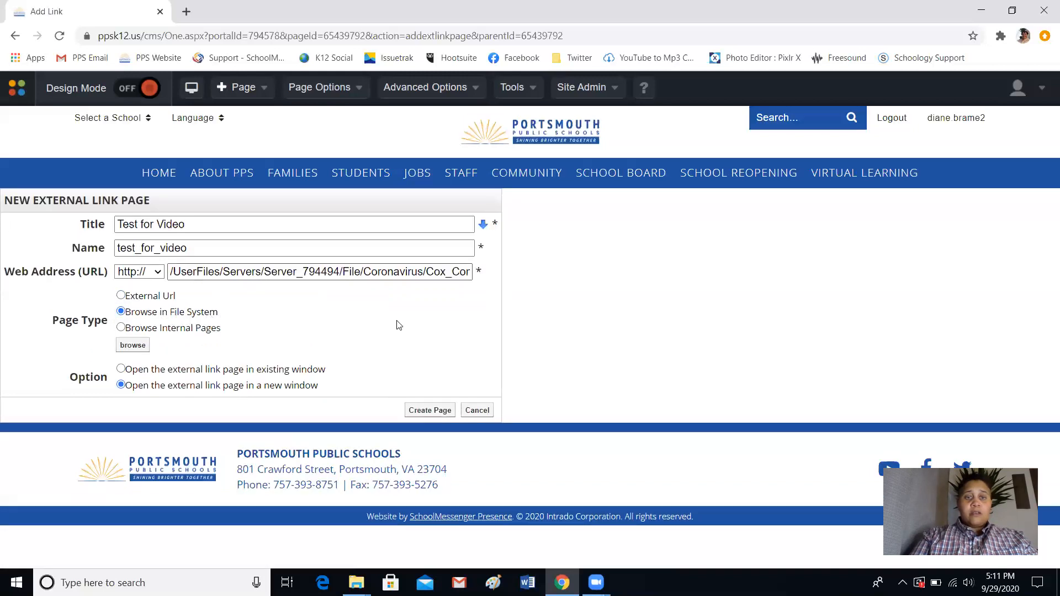
left_click(435, 411)
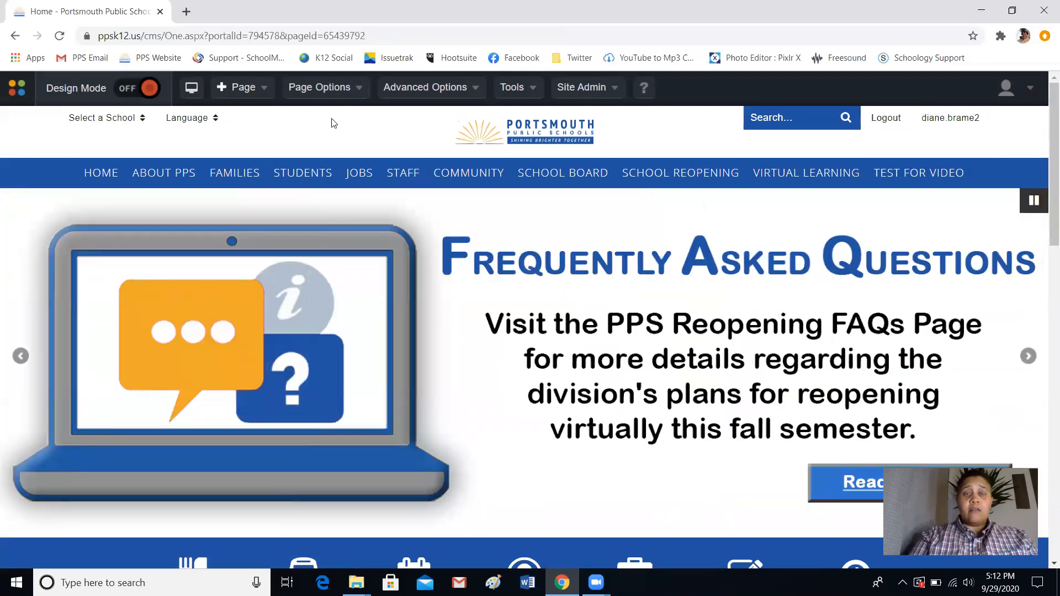
Step: Set the page status of the "Test for Video" subpage to Hide All Content and close the status list
left_click(345, 92)
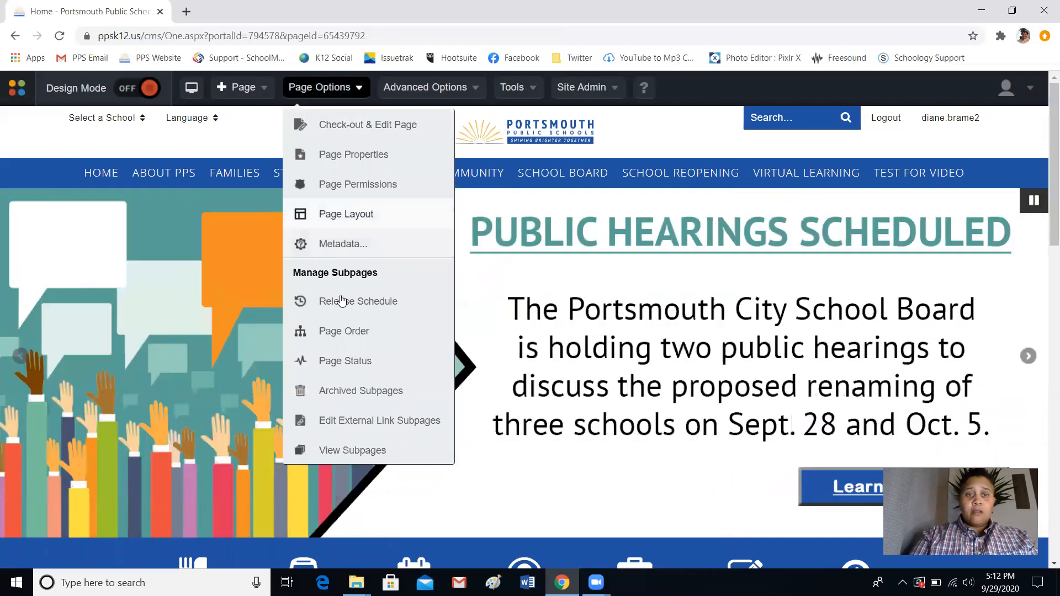
left_click(333, 364)
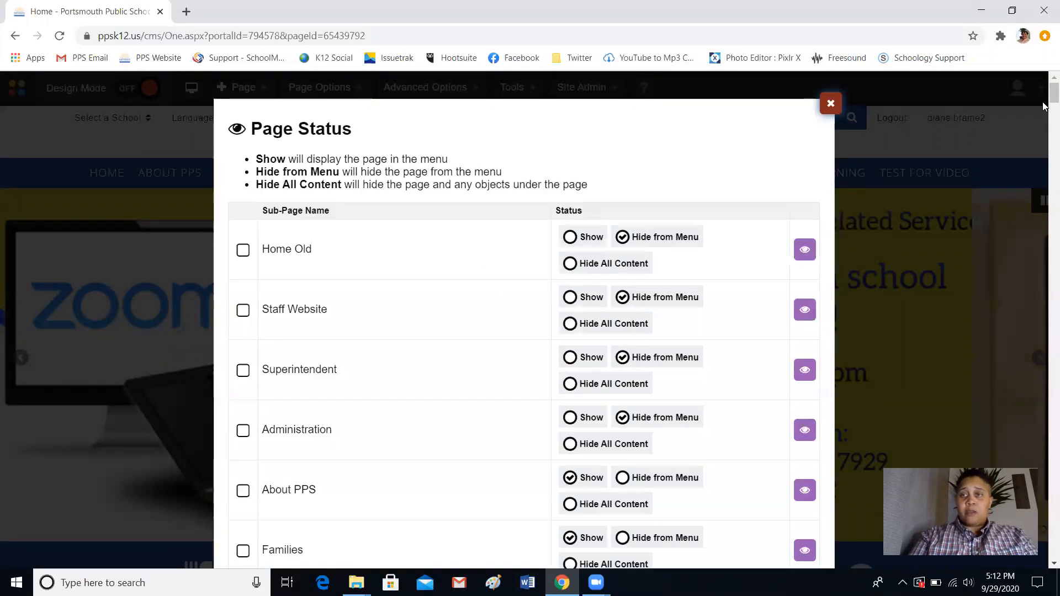
left_click_drag(1042, 95, 1045, 562)
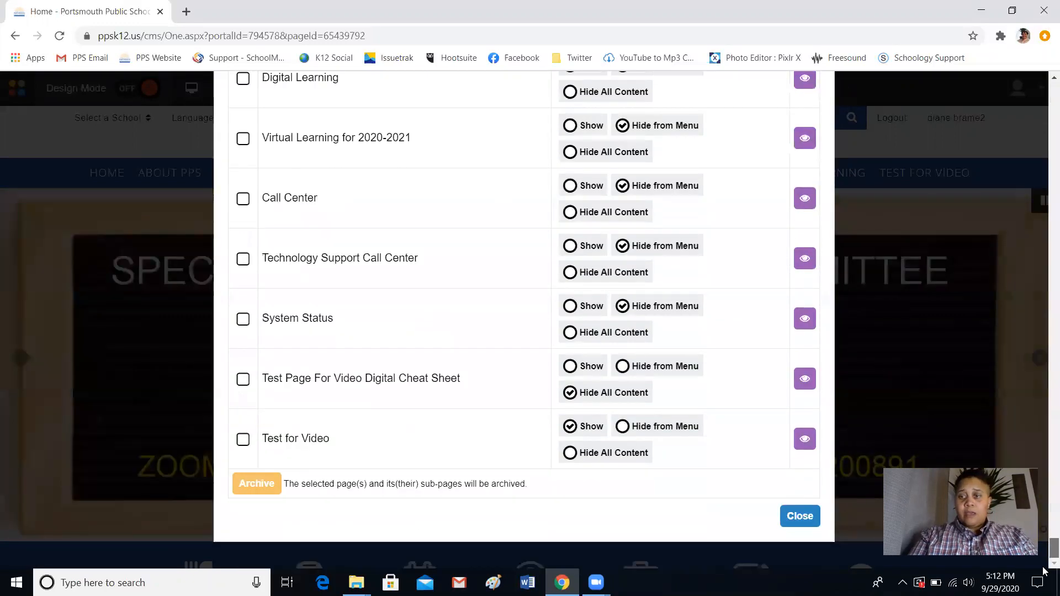
left_click(569, 454)
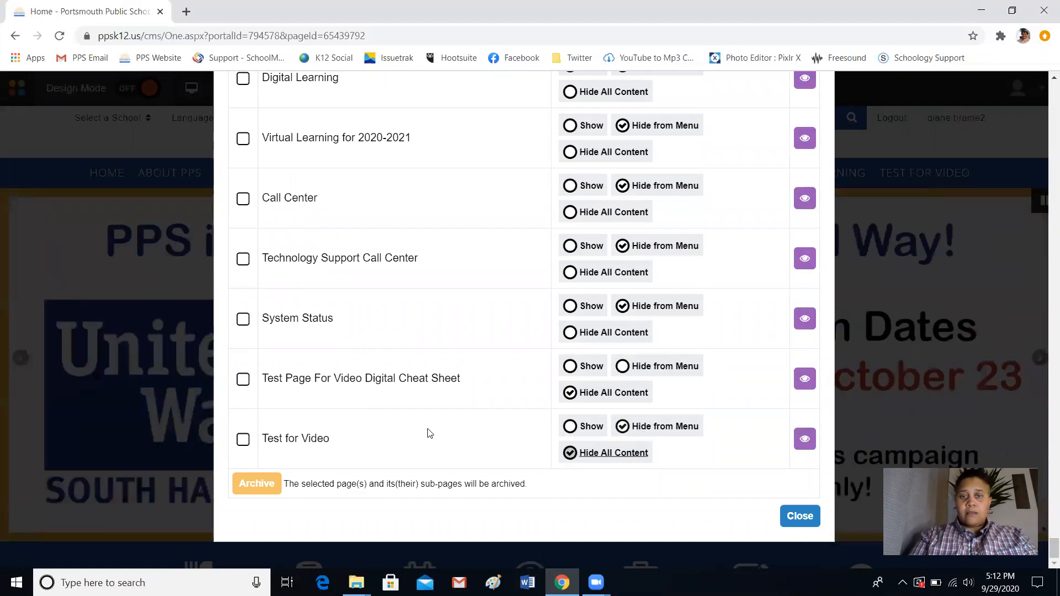
left_click(810, 517)
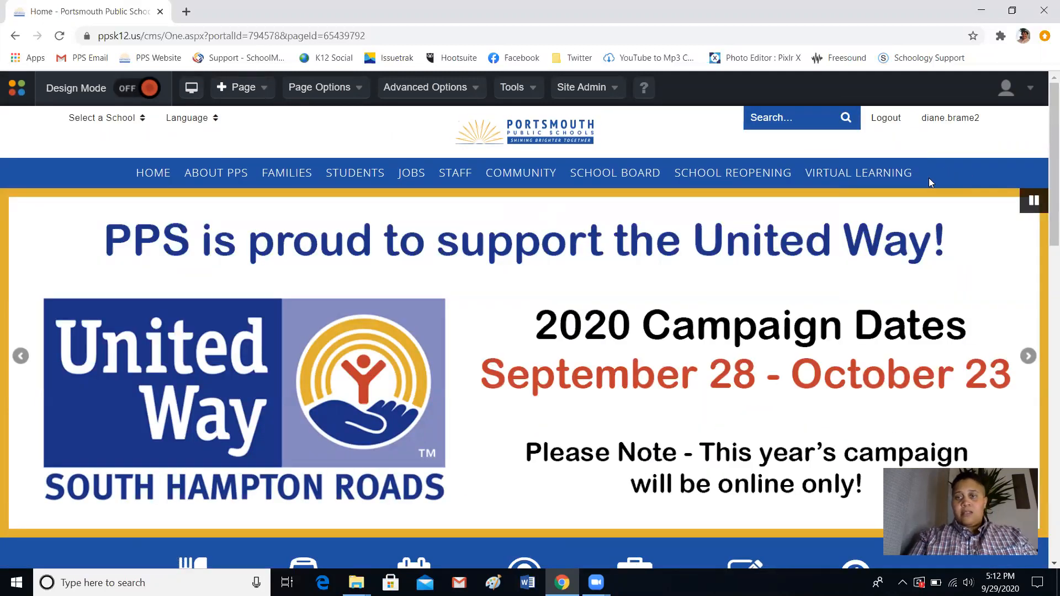
mouse_move(355, 160)
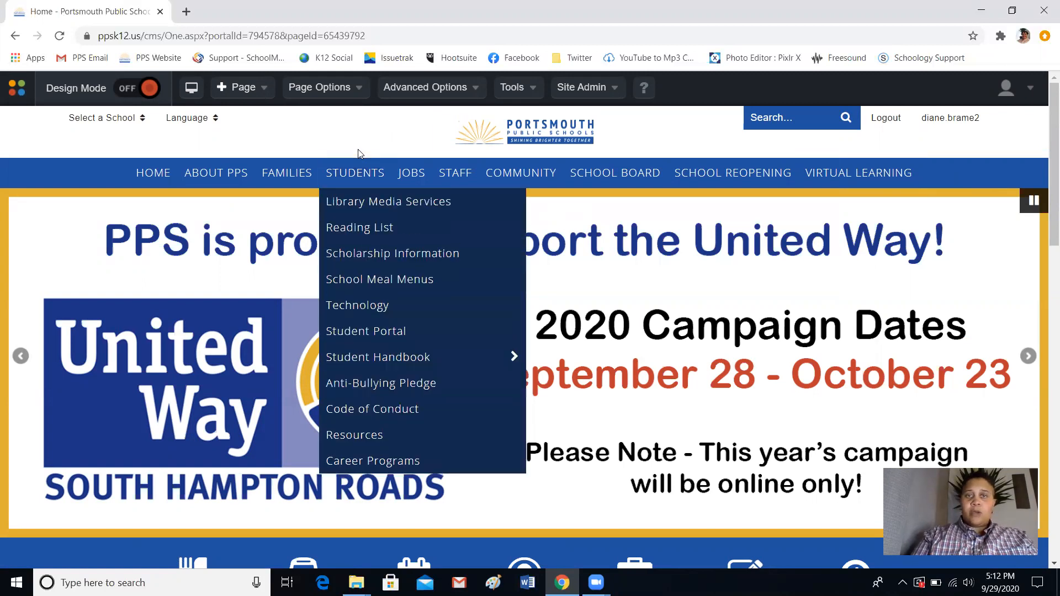